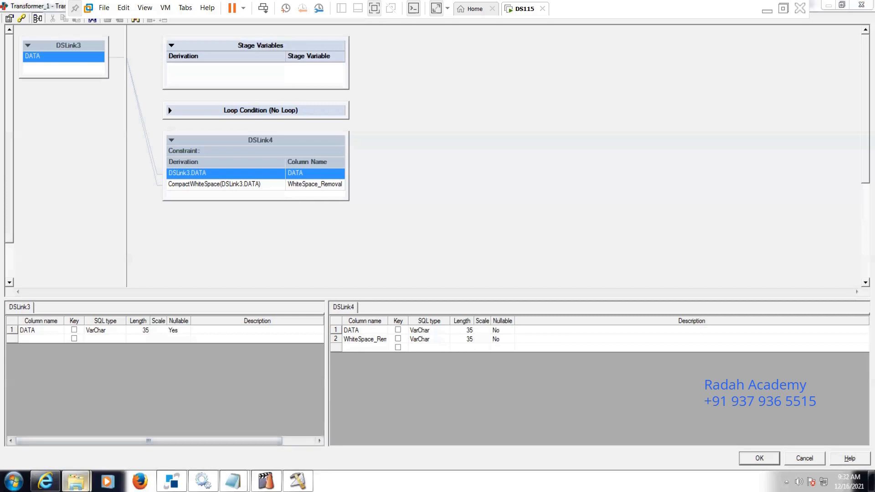
Step: Open the DGA text file from the Source folder and examine the spacing between the words
mouse_move(76, 481)
left_click(142, 438)
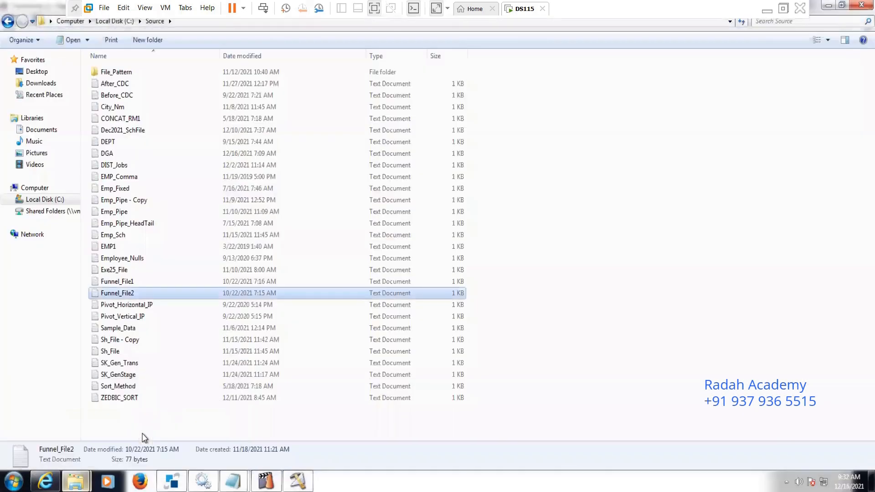
double_click(101, 158)
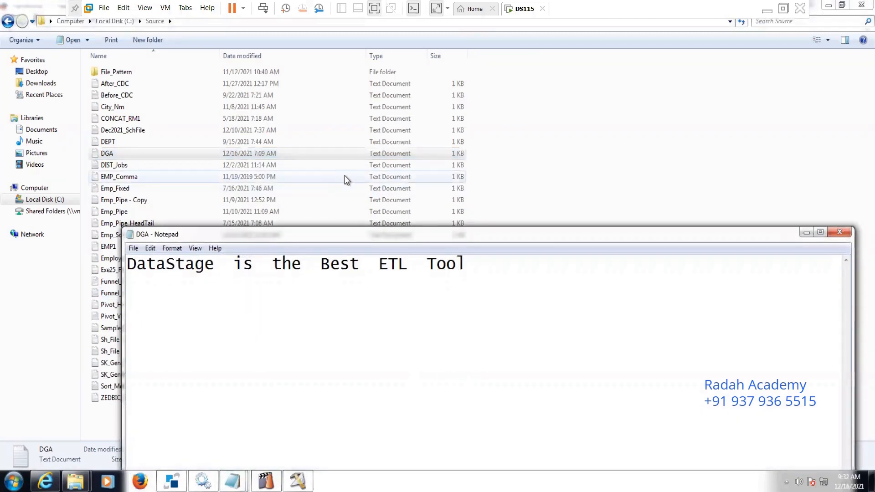
key("Right")
key("Right")
key("Right")
key("Right")
key("Right")
key("Right")
key("Right")
key("Right")
key("Right")
key("Right")
key("Right")
key("Right")
key("Right")
key("Right")
key("Right")
key("Right")
key("Right")
key("Right")
key("Right")
key("Right")
key("Right")
key("Right")
key("Right")
key("Right")
key("Right")
key("Right")
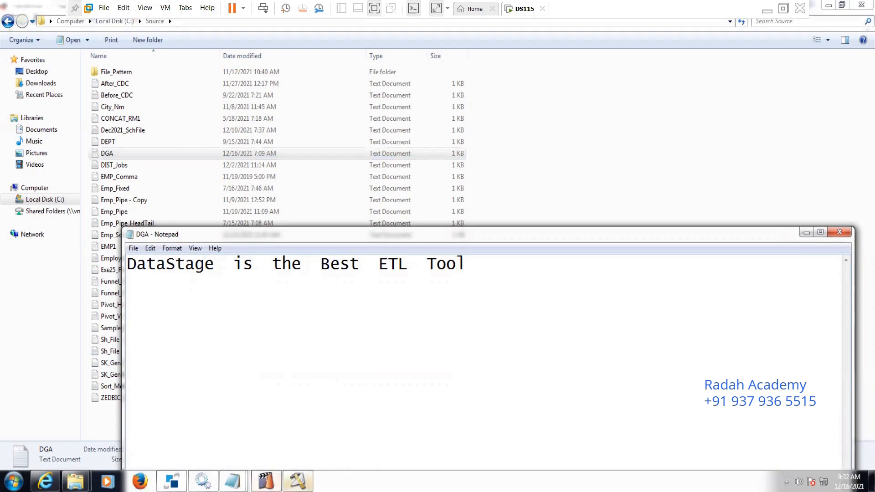
Step: Switch back to the Transformer_1 editor, widen the DSLink4 output table to review its derivations, and close the editor
left_click(297, 482)
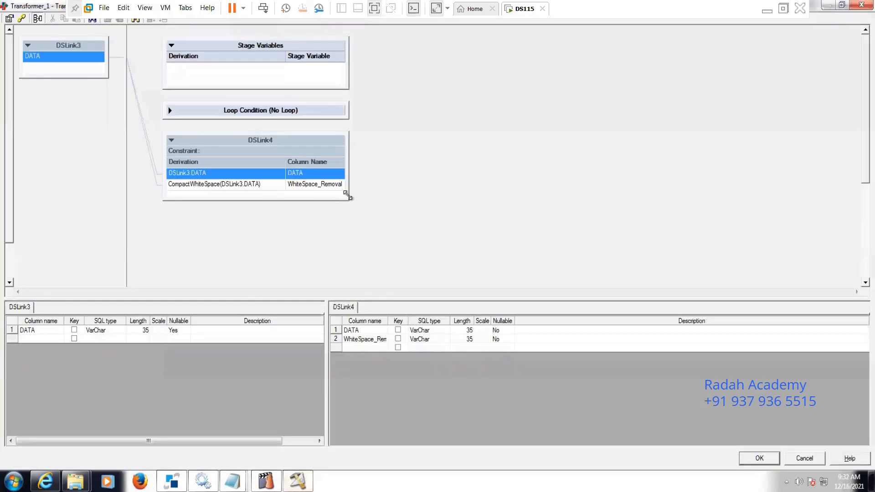
left_click_drag(352, 202, 462, 230)
left_click_drag(400, 173, 368, 172)
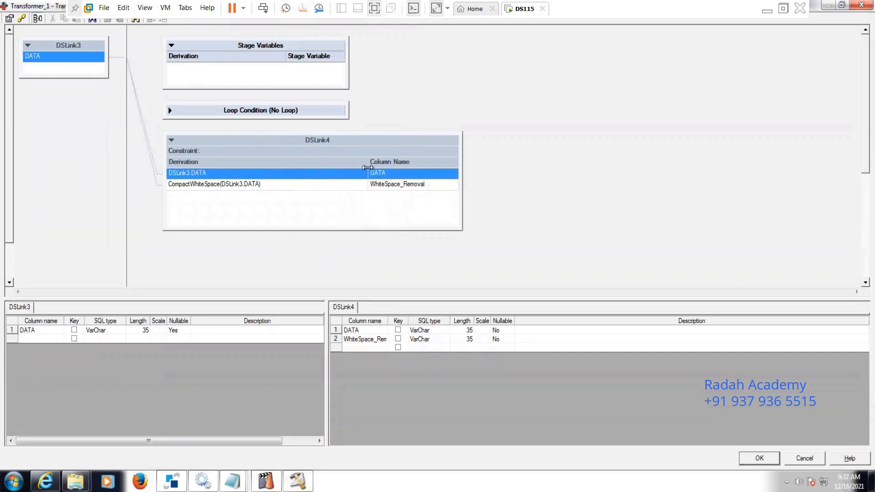
key("Return")
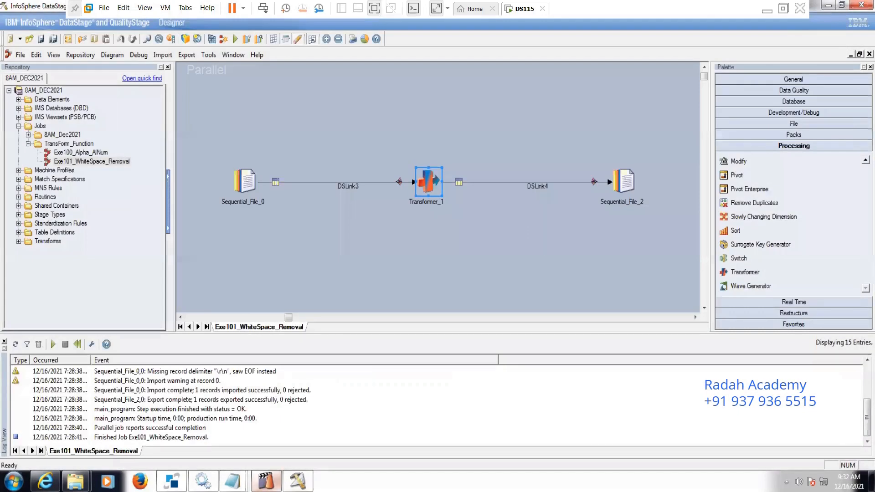
Step: Close the open Funnel_Sort, 8 AM IST and DGA text files, saving the changes to 8 AM IST
mouse_move(233, 481)
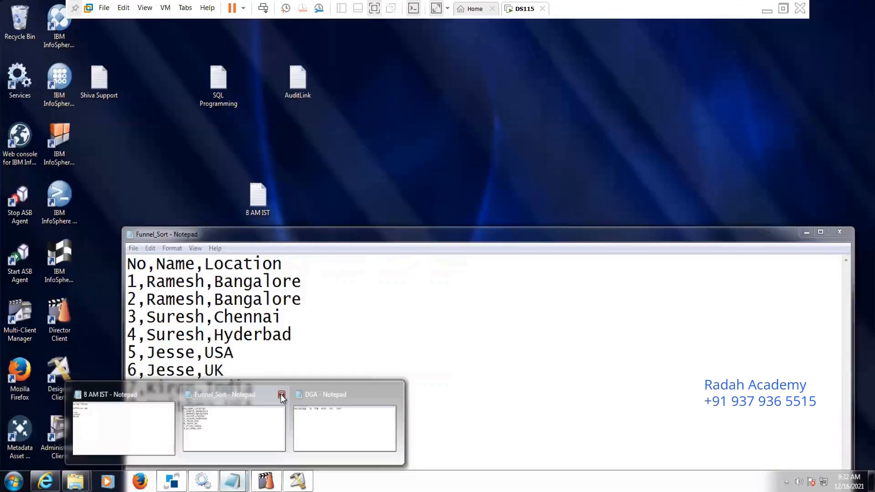
left_click(282, 394)
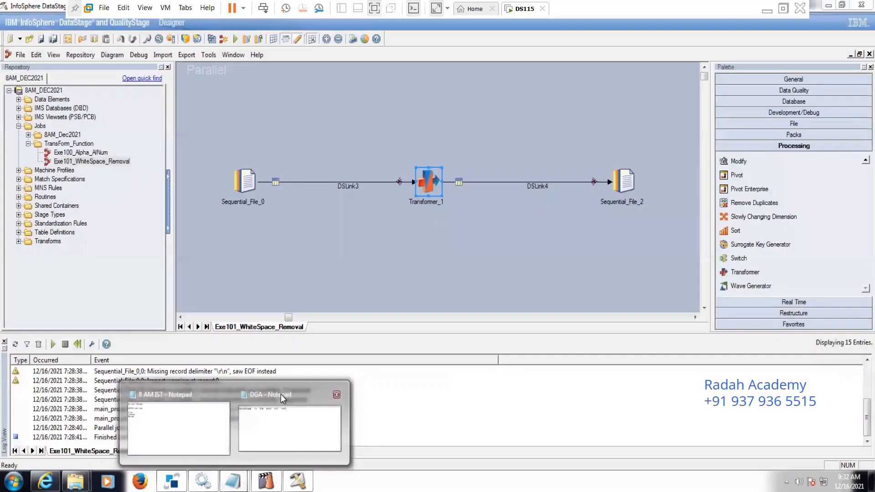
left_click(227, 394)
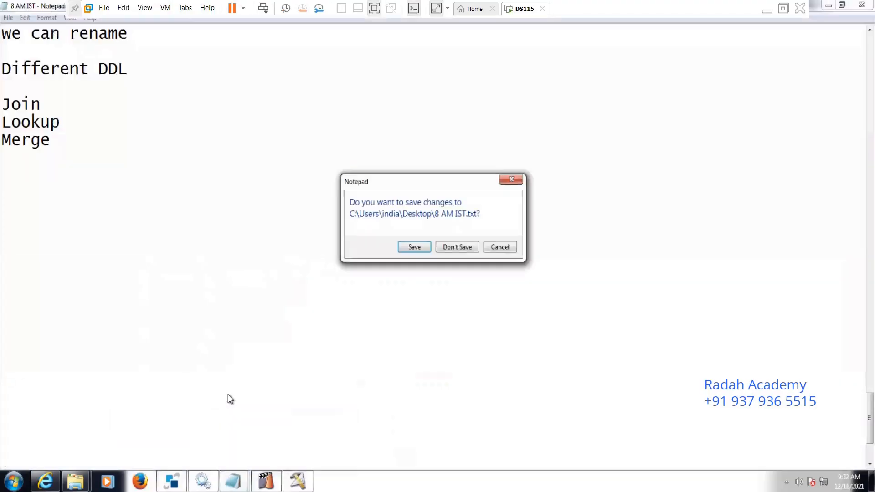
left_click(419, 250)
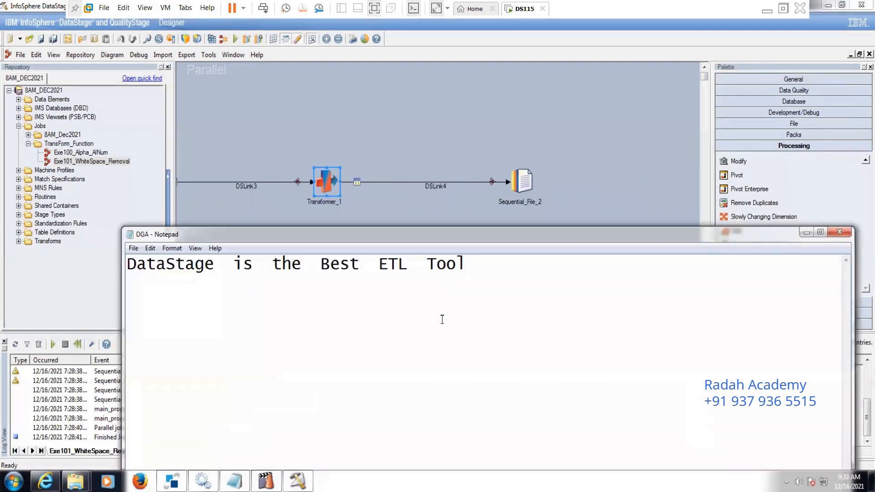
left_click(840, 233)
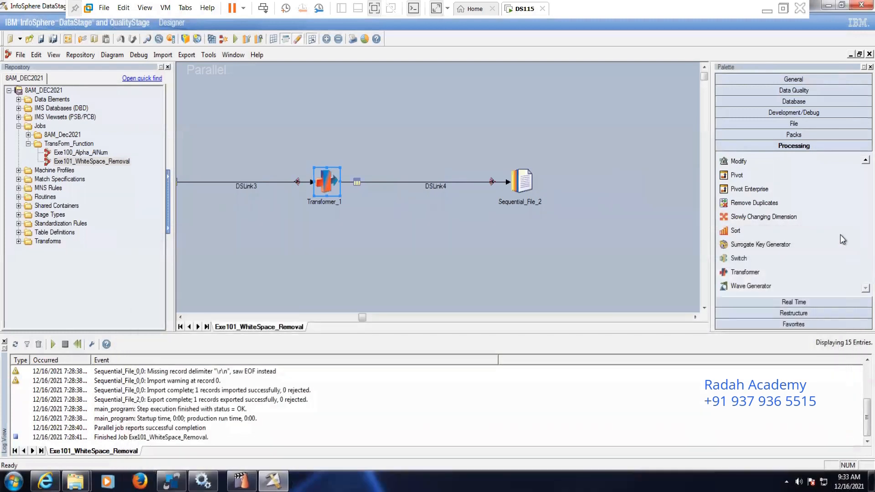
Step: Preview the source data of Sequential_File_0 with the DATA column widened, then close the stage
left_click(180, 317)
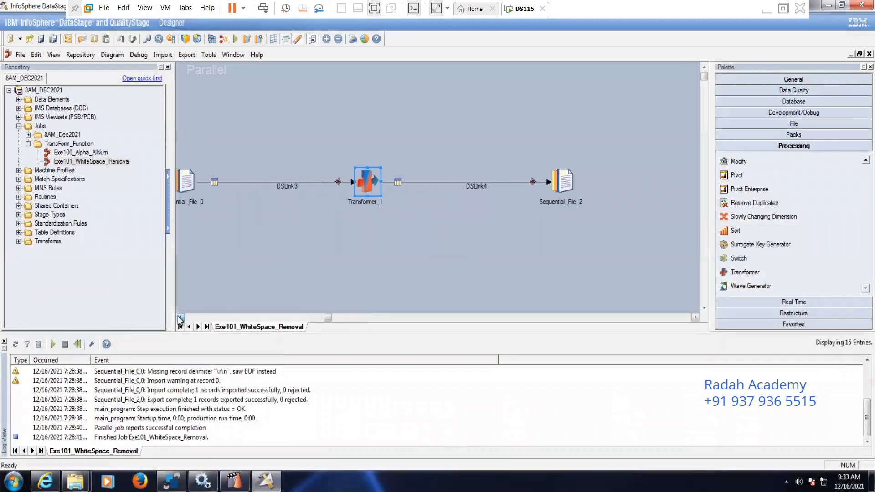
double_click(266, 180)
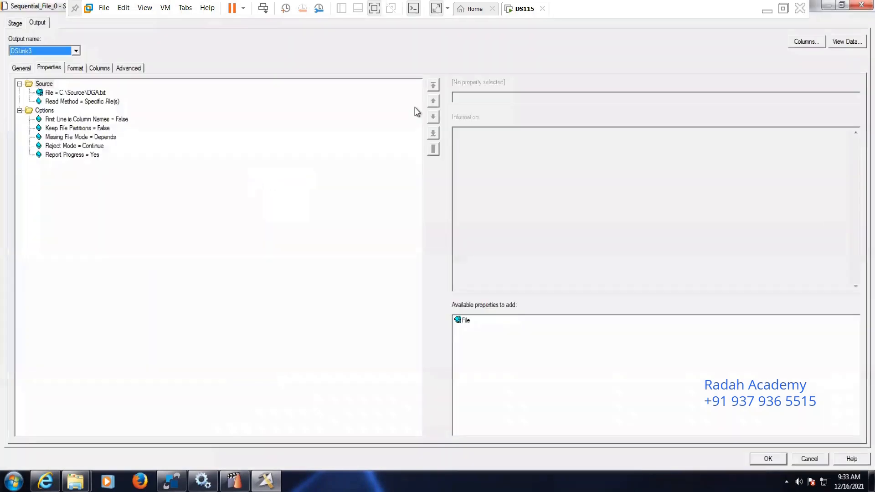
left_click(845, 43)
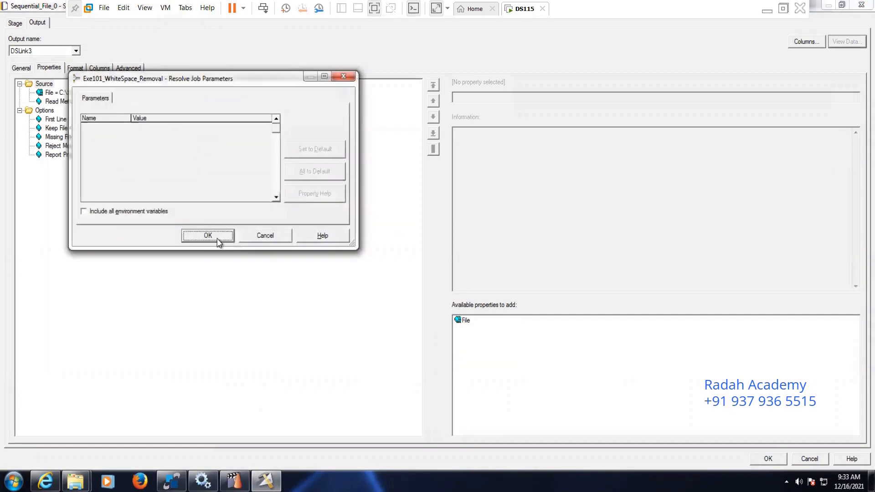
left_click(215, 237)
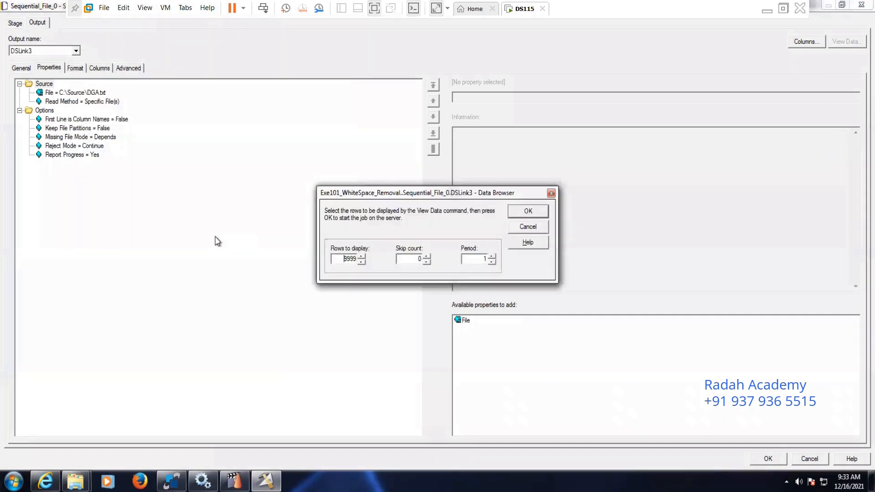
left_click(522, 210)
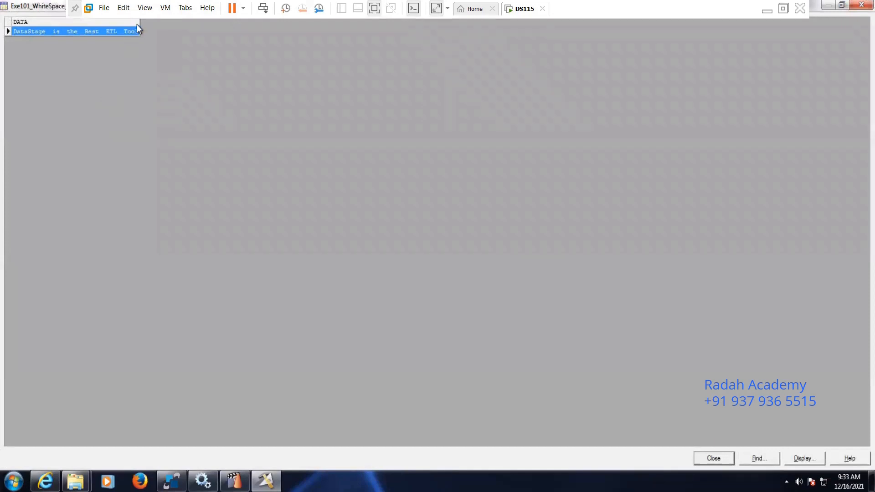
left_click_drag(140, 23, 327, 51)
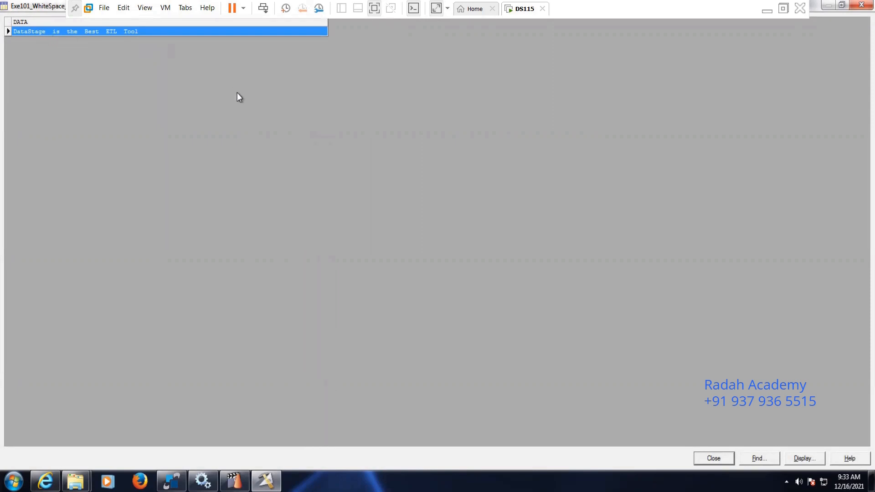
left_click(713, 458)
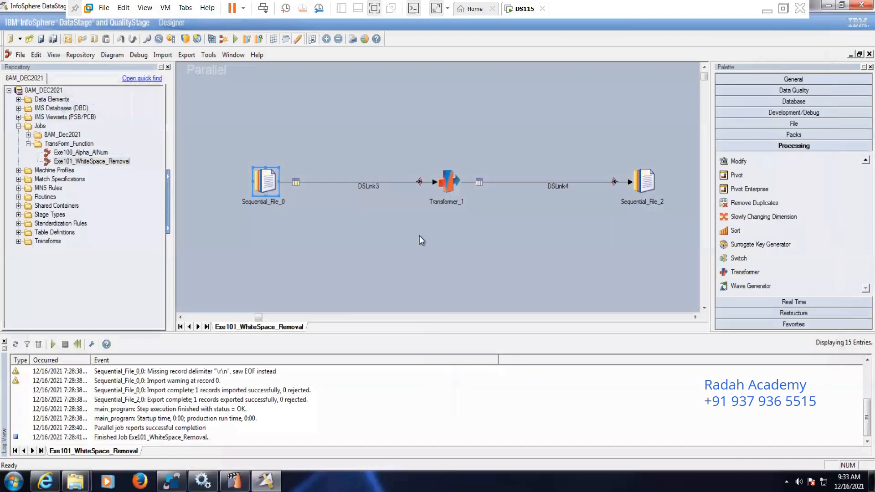
Step: Open Transformer_1 and widen the DSLink4 output table and its derivation column for full-length expressions and column names
left_click(449, 181)
double_click(449, 181)
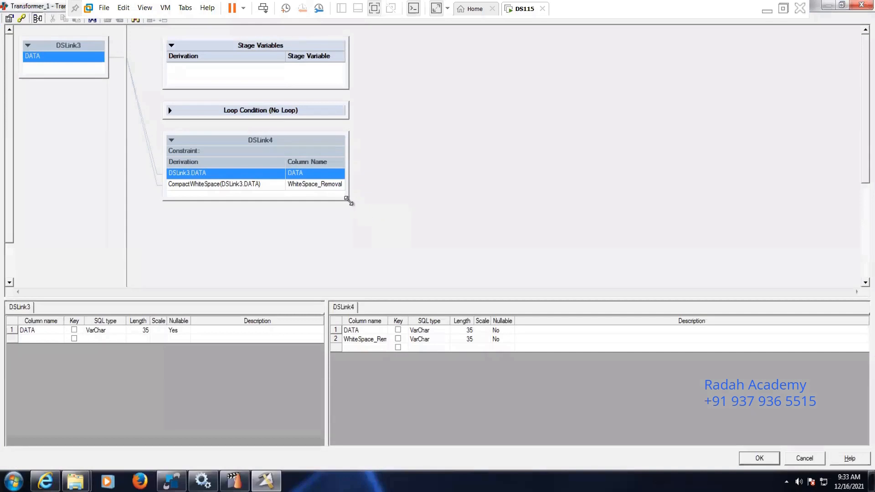
left_click_drag(349, 199, 511, 199)
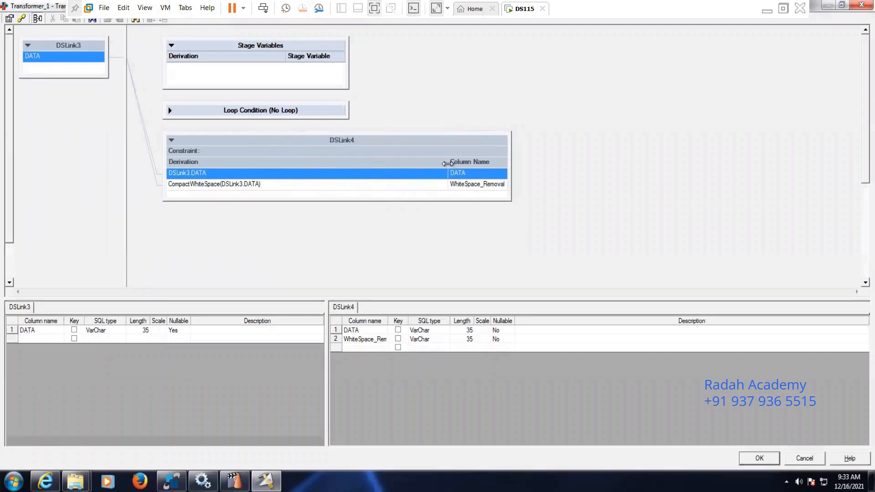
left_click_drag(448, 162, 378, 162)
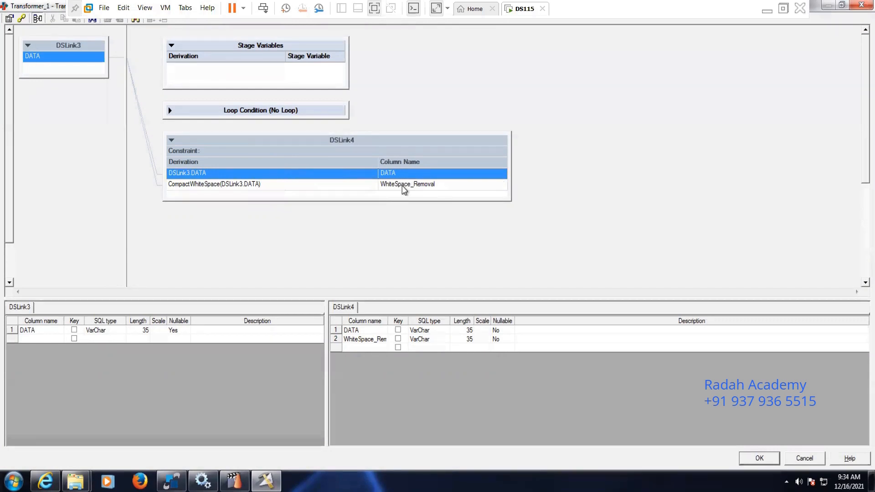
Step: Replace the WhiteSpace_Removal column's derivation with the CompactWhiteSpace string function
left_click(402, 185)
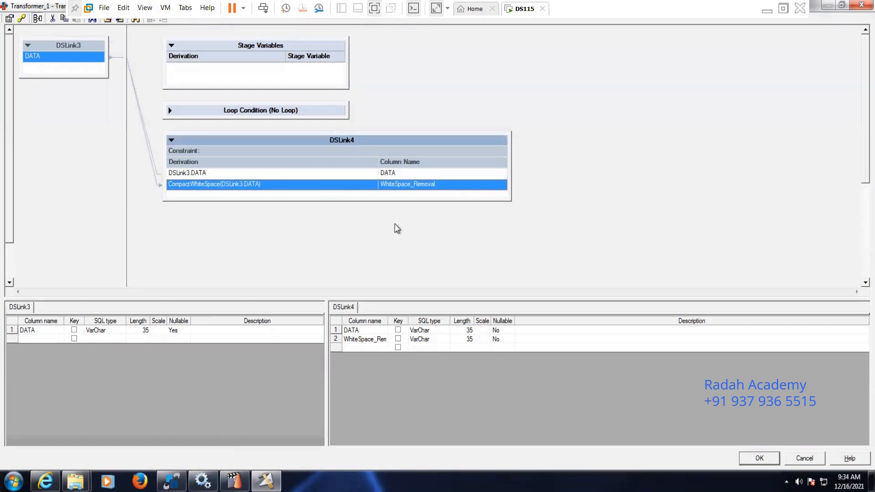
double_click(289, 187)
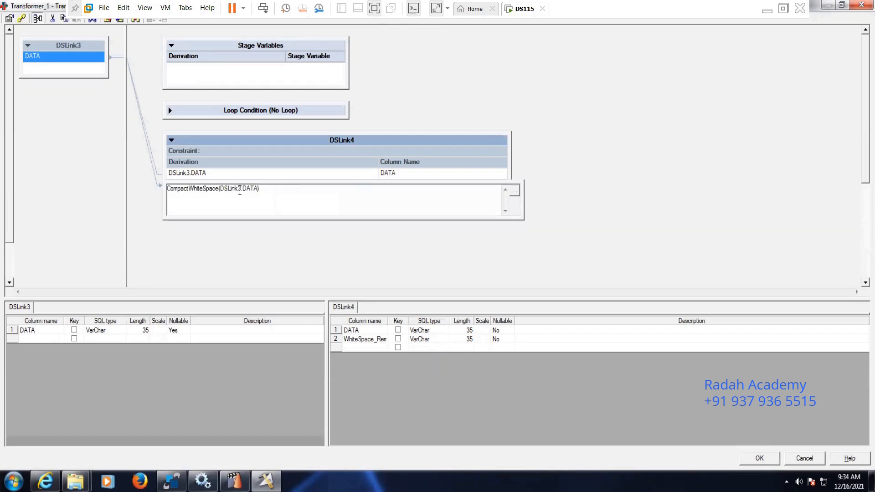
left_click_drag(270, 190, 146, 189)
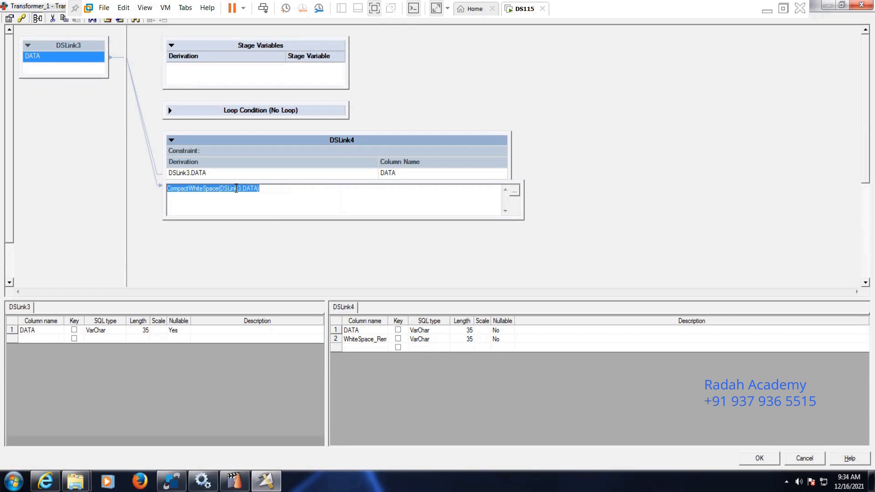
key("Delete")
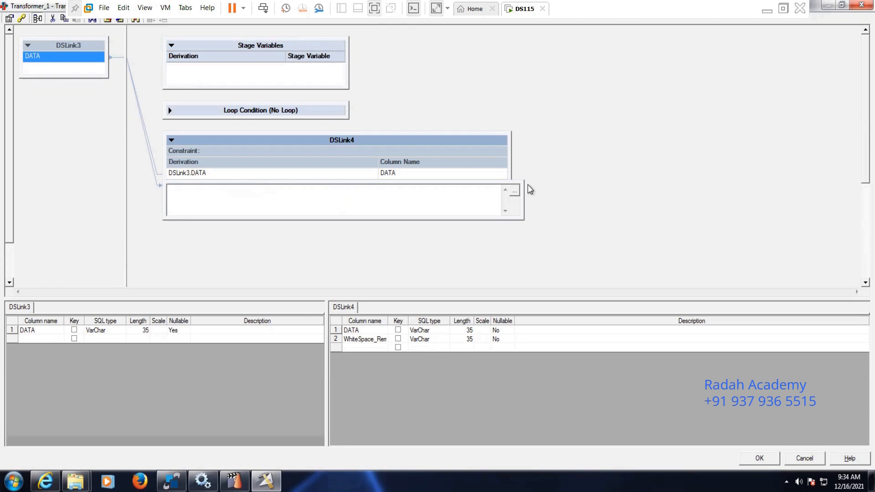
left_click(515, 192)
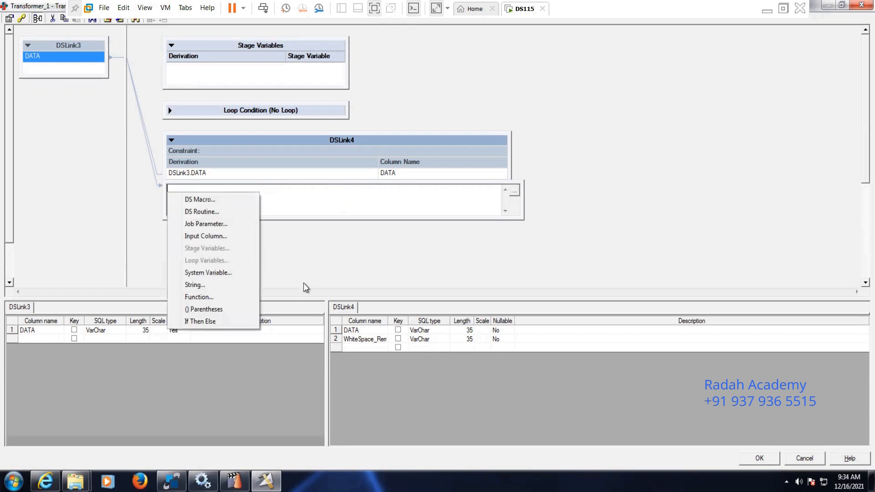
left_click(224, 298)
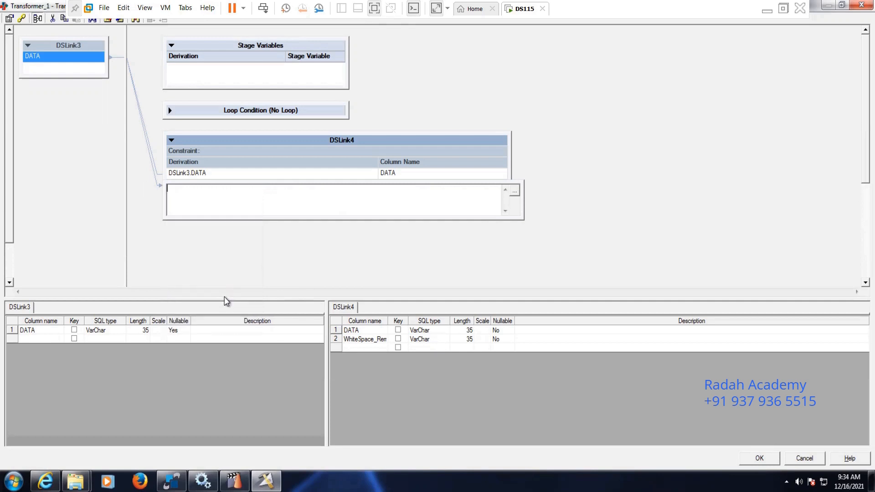
left_click_drag(265, 297, 381, 354)
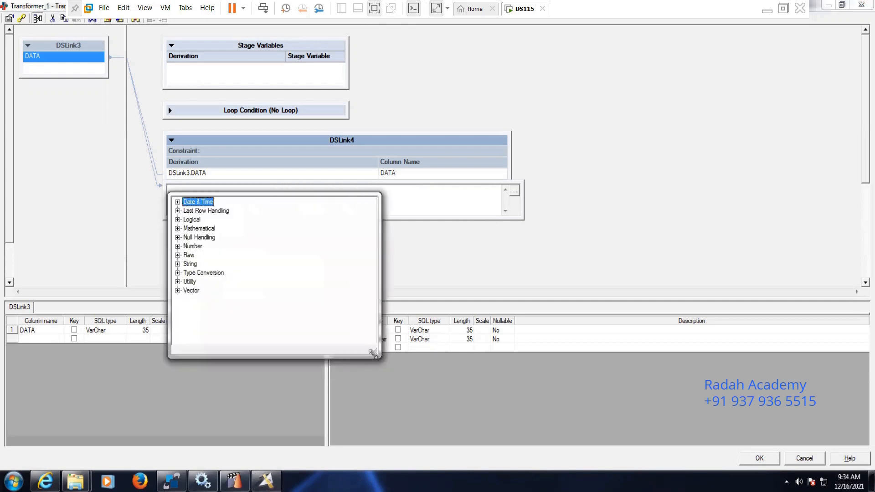
left_click(177, 264)
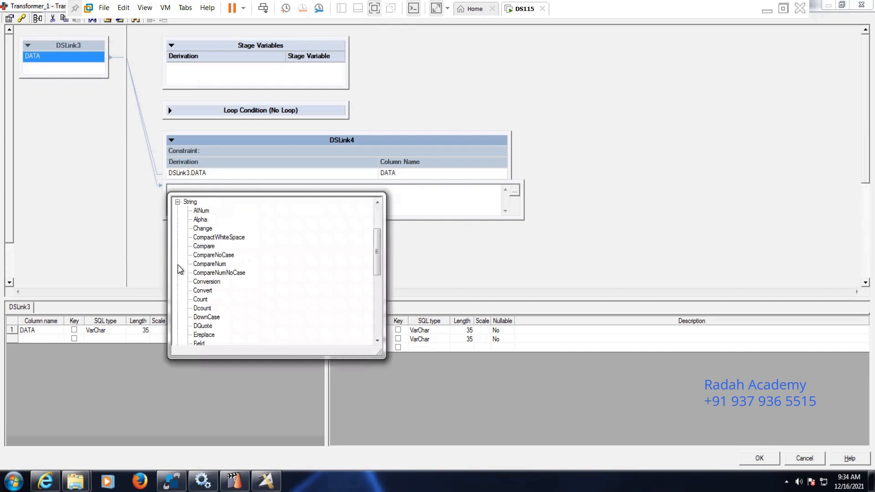
left_click(212, 237)
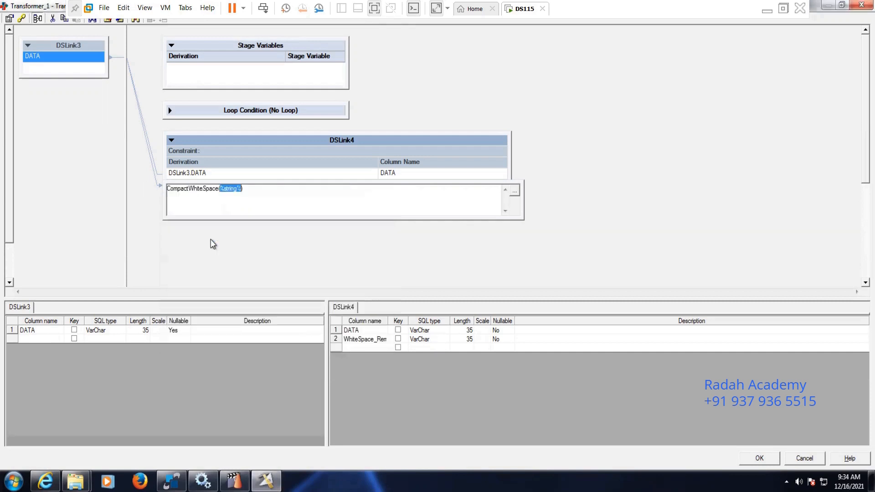
Step: Use the DSLink3 input column DATA as the CompactWhiteSpace argument and accept the Transformer changes
left_click(513, 190)
left_click(299, 237)
double_click(274, 210)
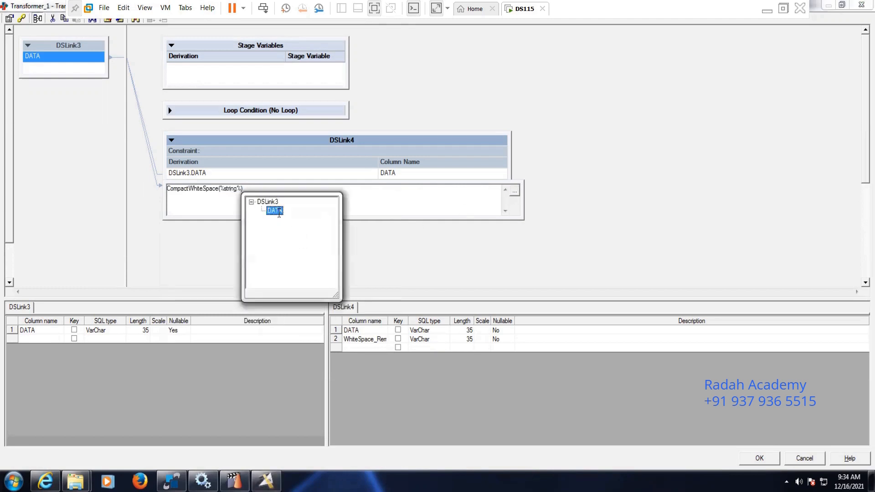
left_click(682, 173)
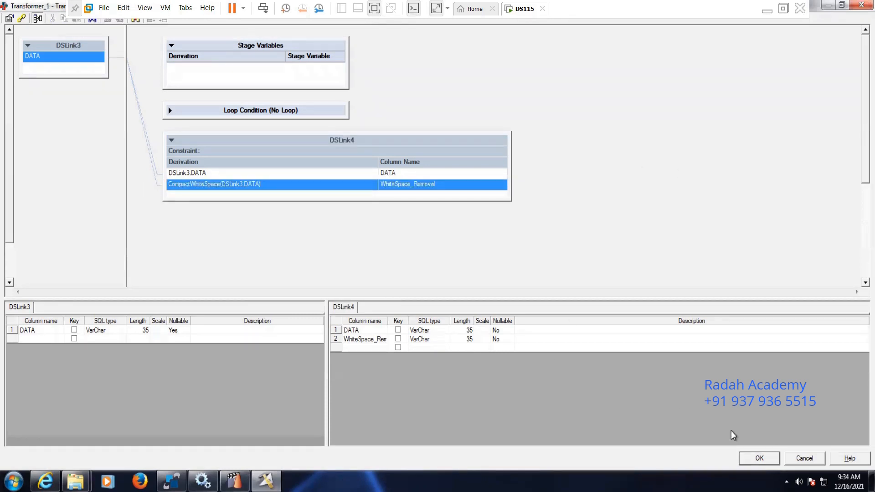
left_click(759, 458)
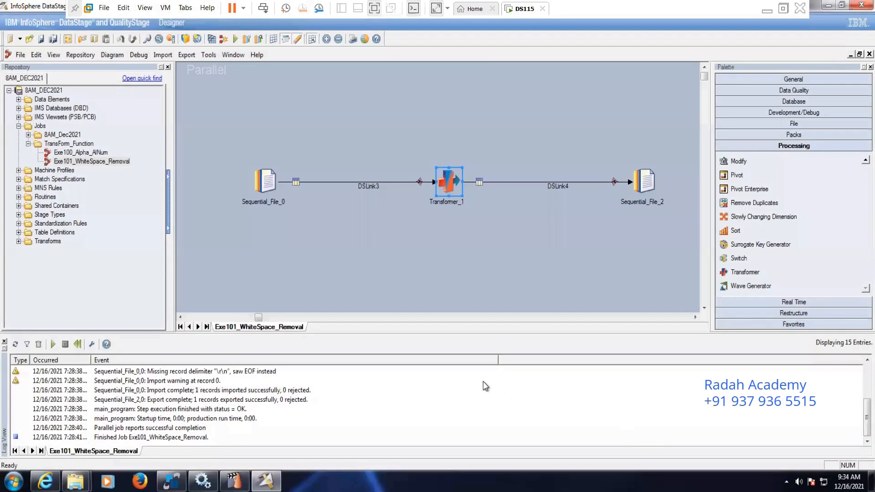
Step: Compile the Exe101_WhiteSpace_Removal job, saving its modifications before the compilation continues
left_click(212, 40)
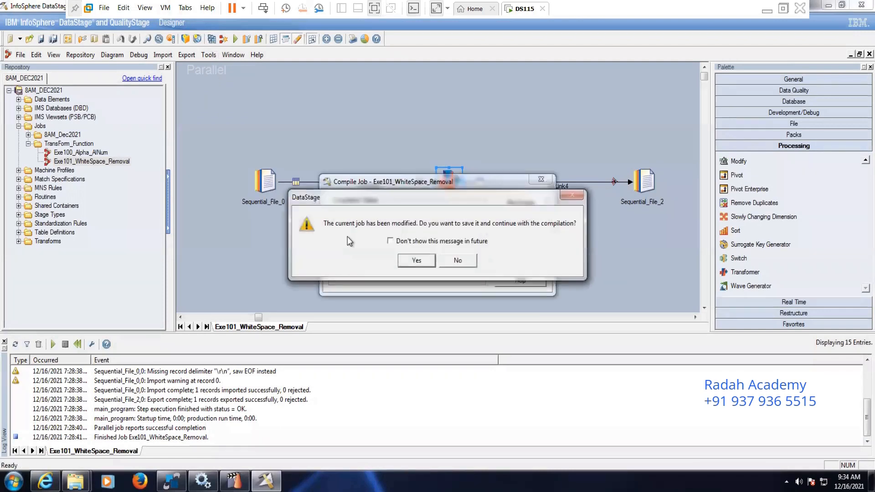
left_click(409, 258)
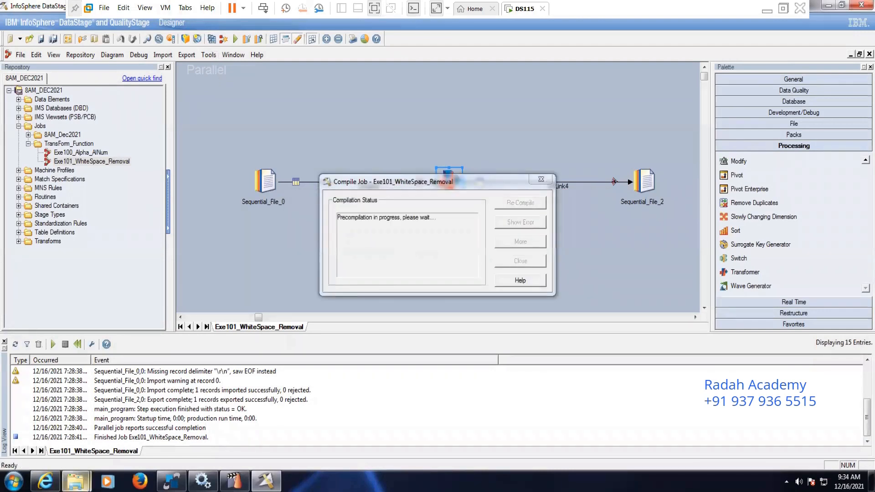
Step: Switch to the C:\Target folder in Windows Explorer and permanently delete all files in it
mouse_move(75, 480)
left_click(78, 449)
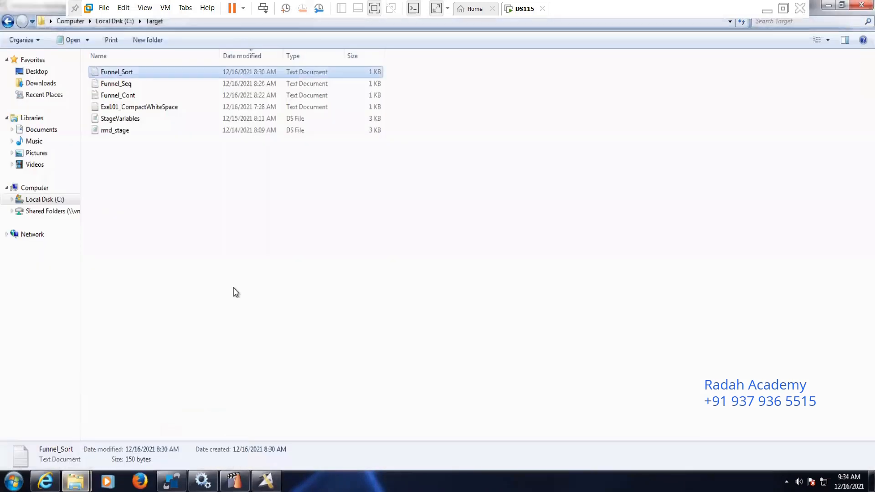
key("ctrl+a")
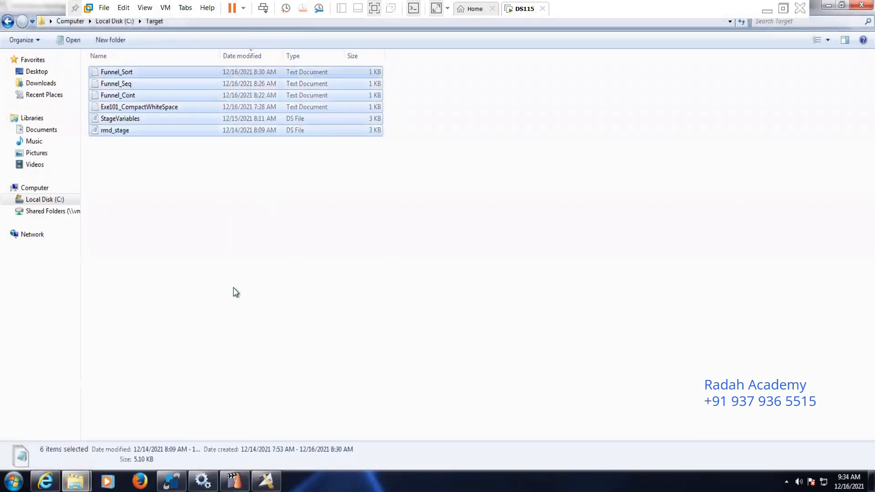
key("shift+Delete")
key("Return")
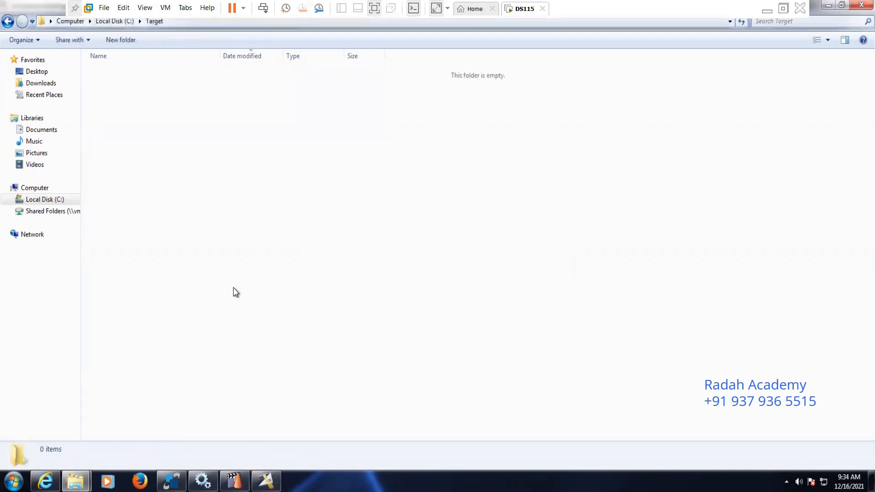
Step: Return to DataStage Designer, close the compilation window, and review Sequential_File_2's target properties without changing them
left_click(275, 479)
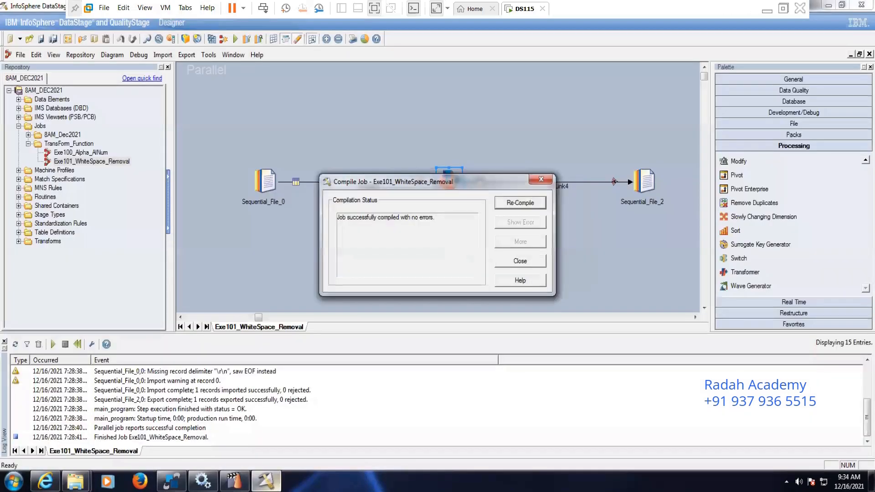
left_click(516, 261)
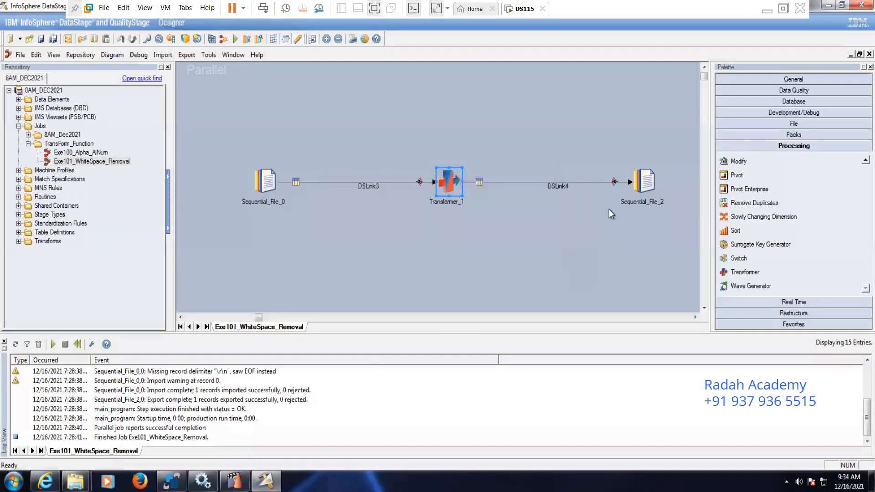
double_click(646, 183)
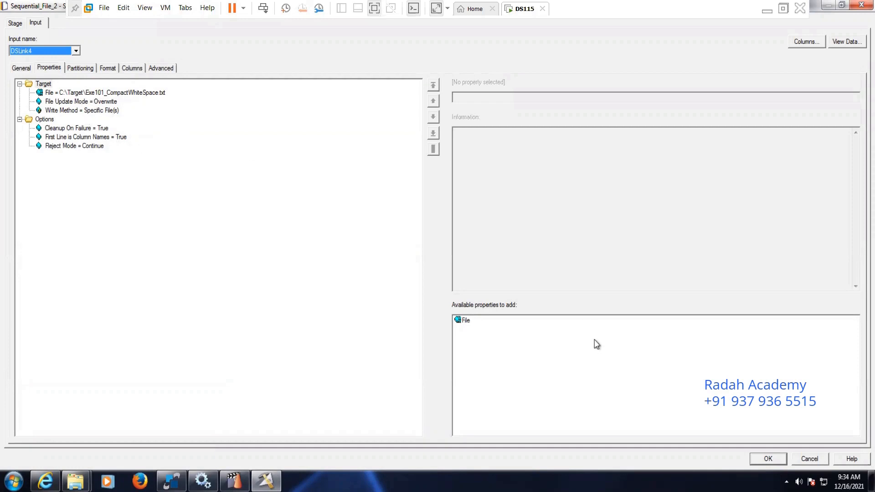
left_click(807, 453)
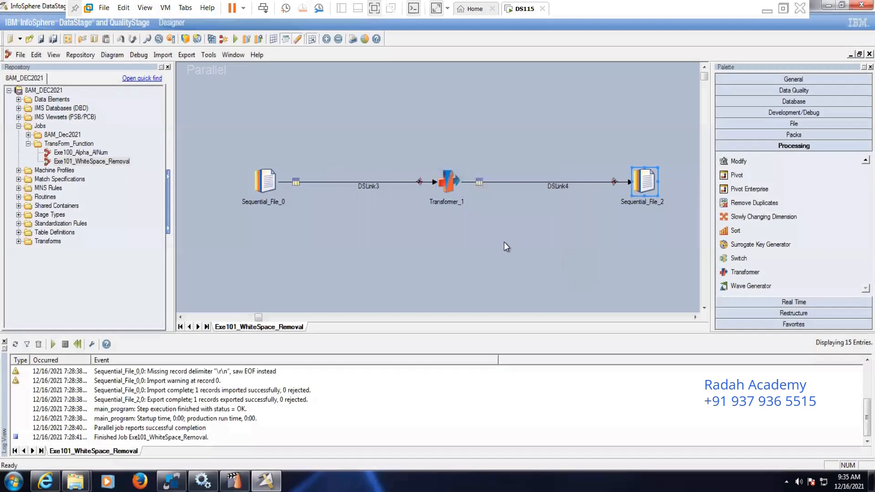
Step: Run the Exe101_WhiteSpace_Removal job, check the Target folder for its output file, and return to DataStage Designer
left_click(234, 39)
left_click(152, 236)
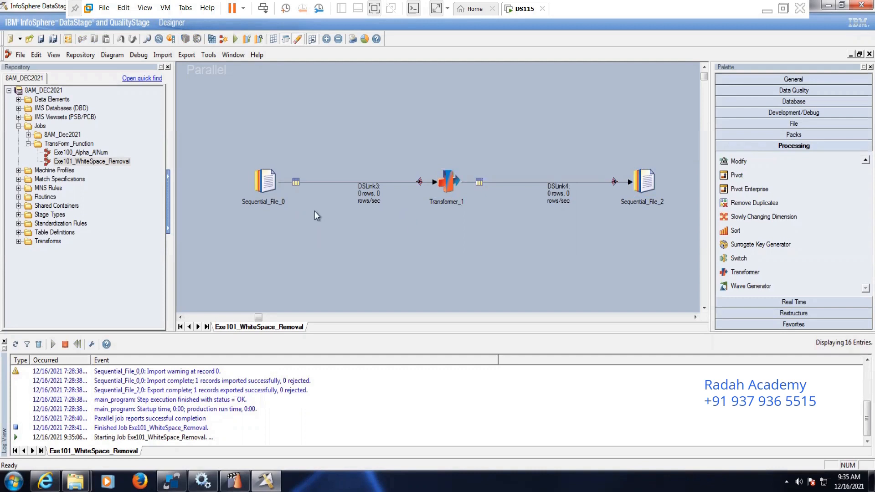
mouse_move(75, 480)
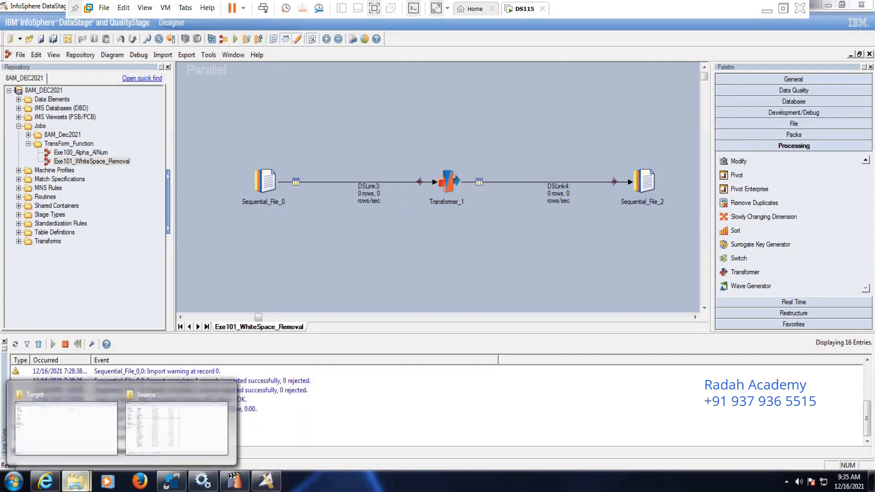
left_click(73, 444)
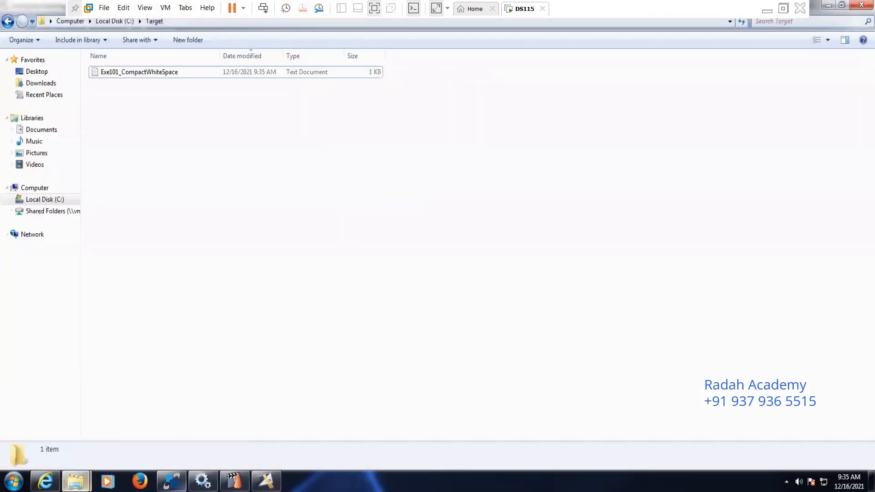
left_click(266, 480)
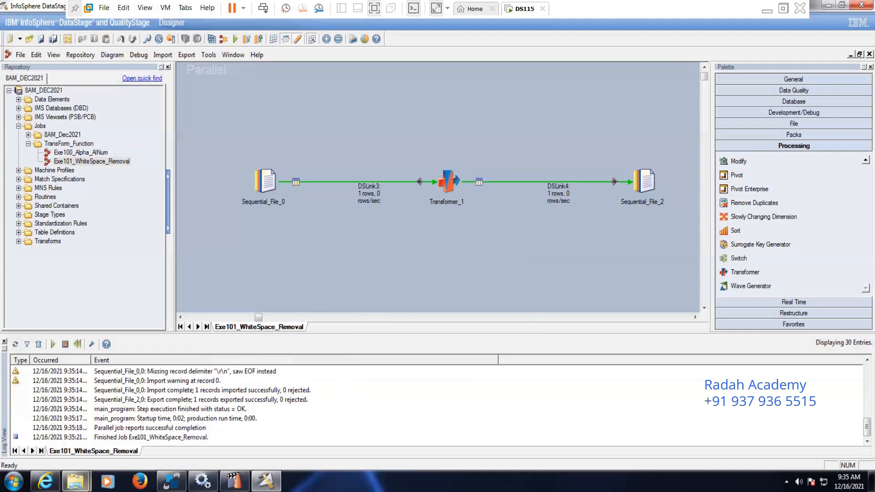
Step: Switch to the Target folder and open the Exe101_CompactWhiteSpace text file in a maximized Notepad window
mouse_move(76, 481)
left_click(82, 417)
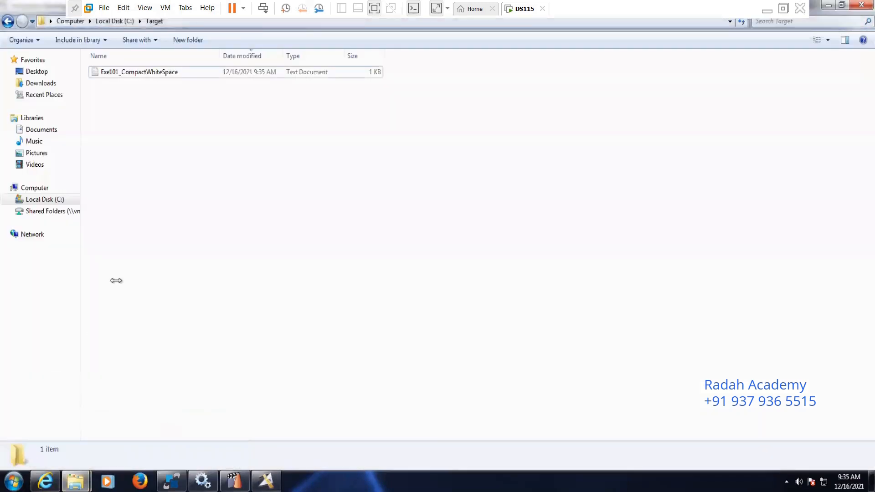
double_click(140, 74)
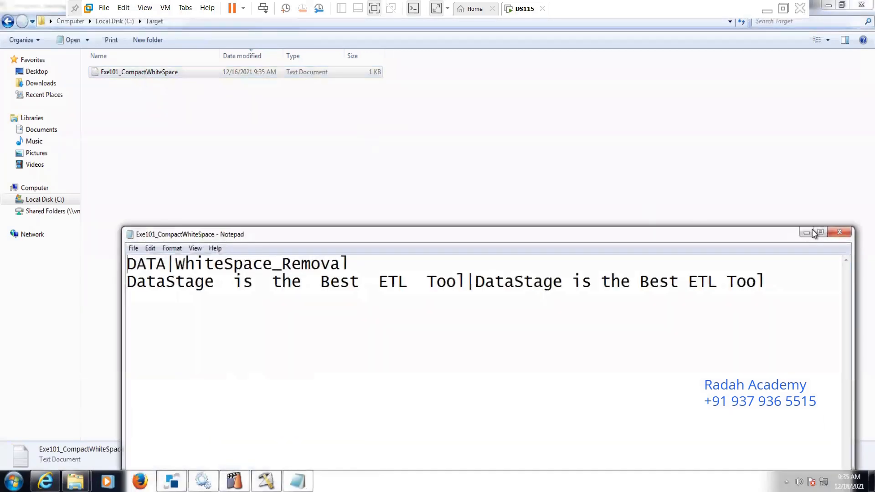
left_click(821, 234)
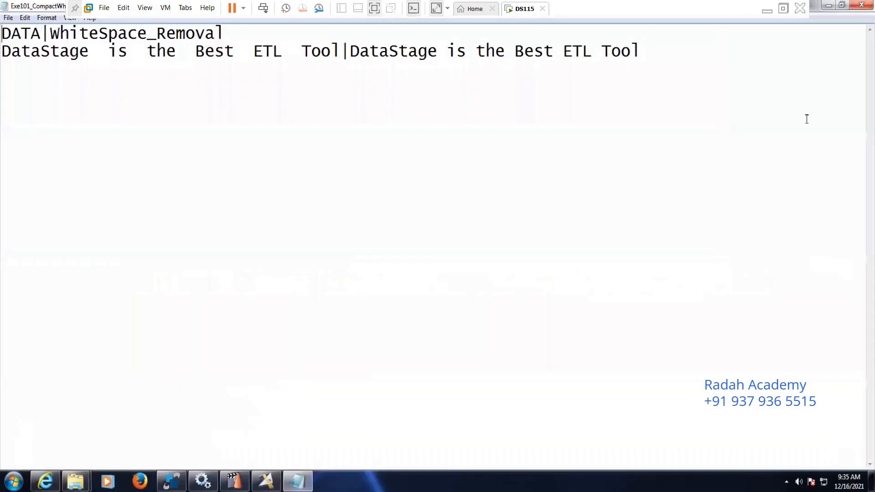
Step: Compare the spacing between words in the DATA and WhiteSpace_Removal values of the output file, and close Notepad
left_click_drag(30, 7, 72, 80)
left_click(130, 125)
key("Right")
key("Right")
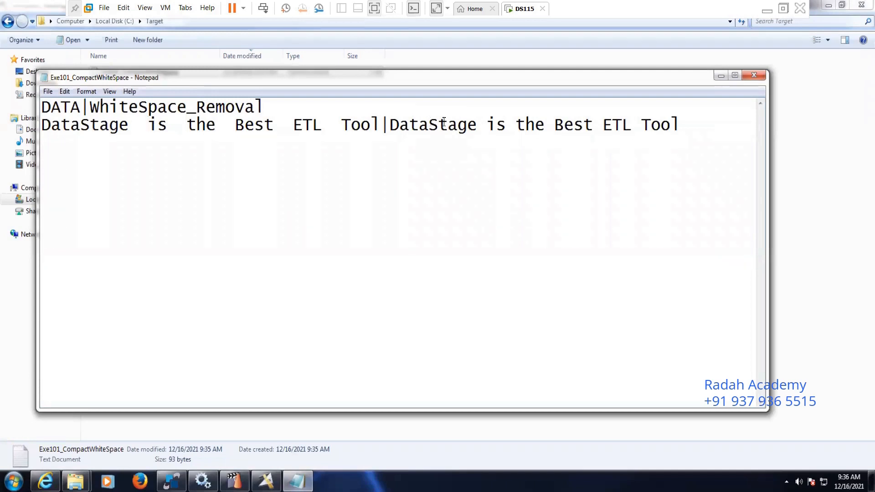
left_click(477, 124)
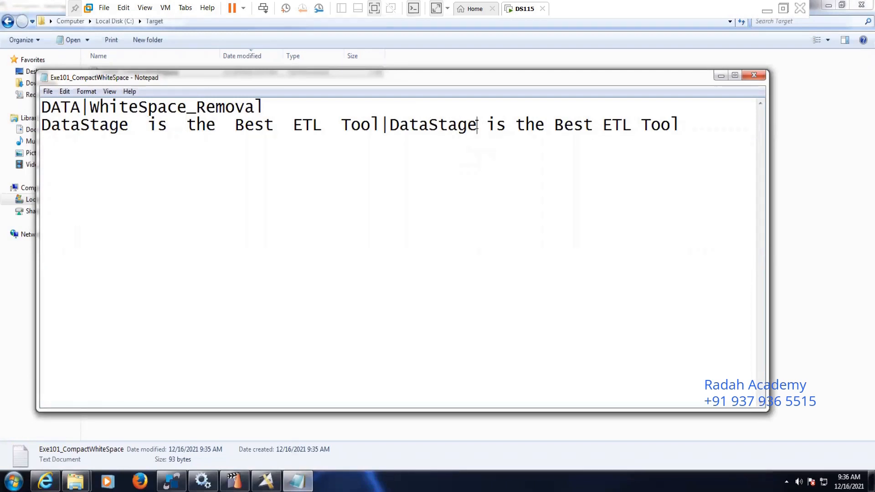
key("Right")
key("Right")
key("Right")
key("Right")
key("Right")
key("Right")
key("Right")
key("Right")
key("Right")
key("Right")
key("Right")
key("Right")
key("Right")
key("Right")
key("Right")
key("Right")
left_click(753, 78)
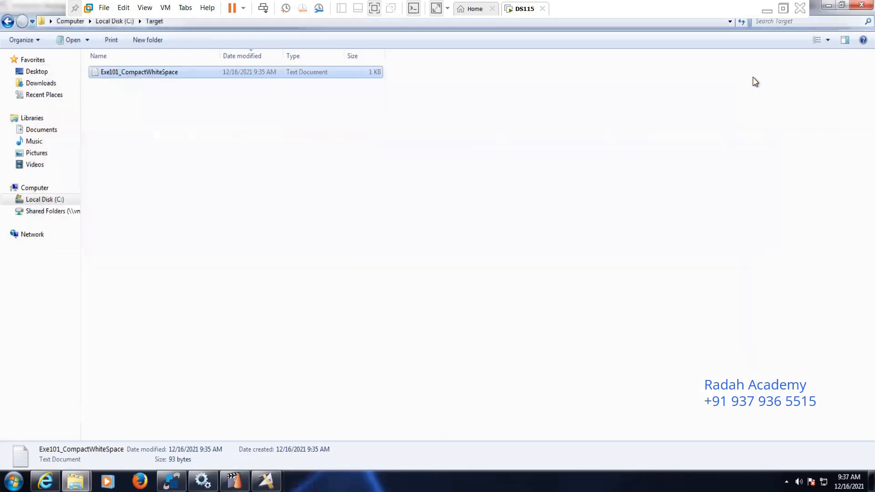